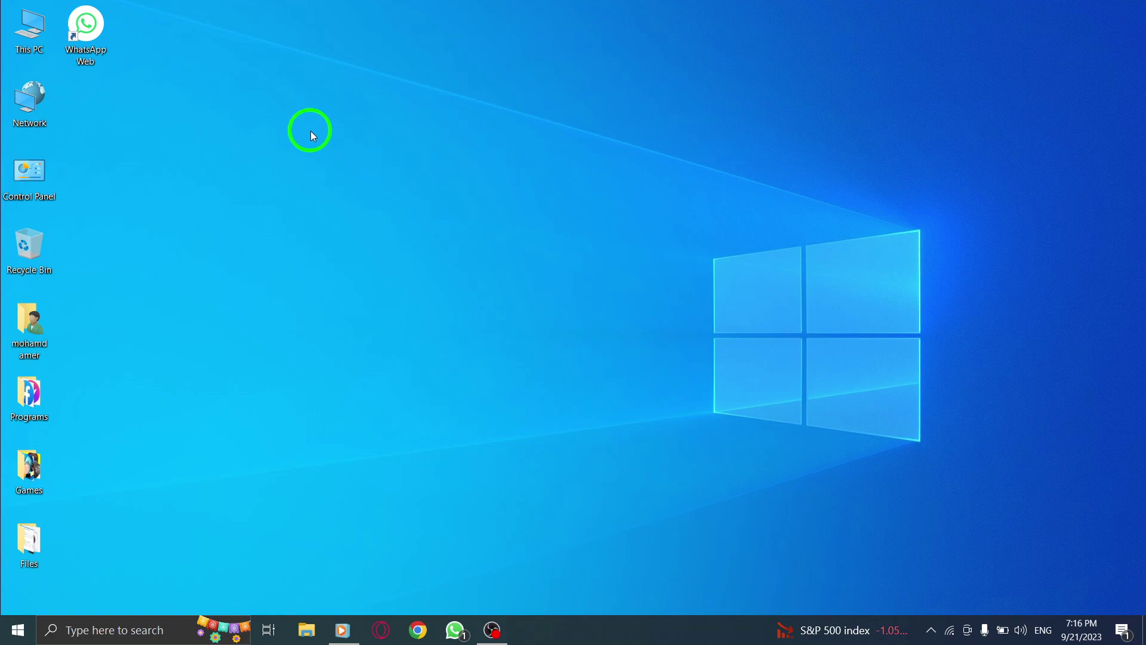
- Select the WhatsApp Web shortcut on the Windows desktop
left_click(89, 27)
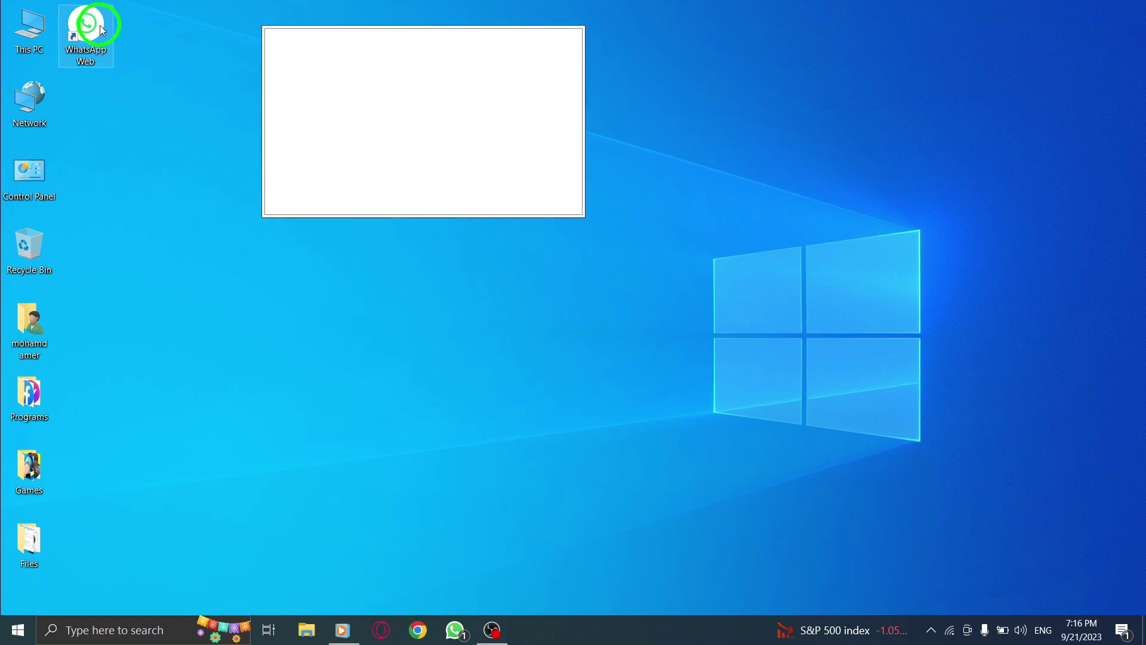
- Launch WhatsApp Web in Chrome and start a new community from Communities
double_click(89, 26)
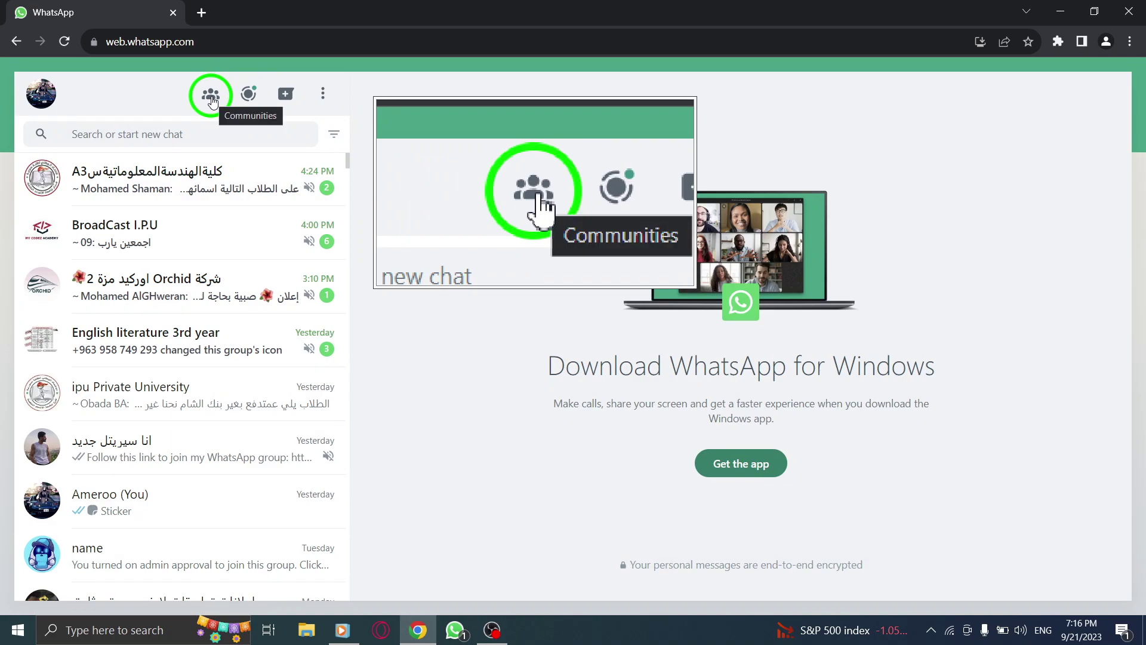
left_click(212, 97)
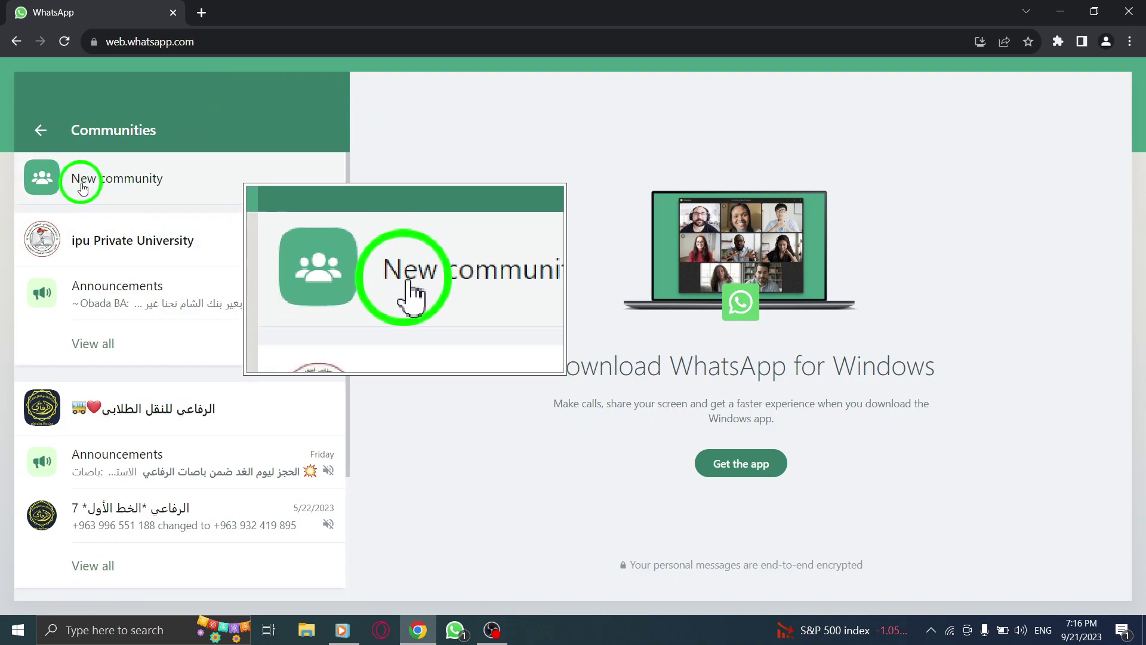
left_click(82, 187)
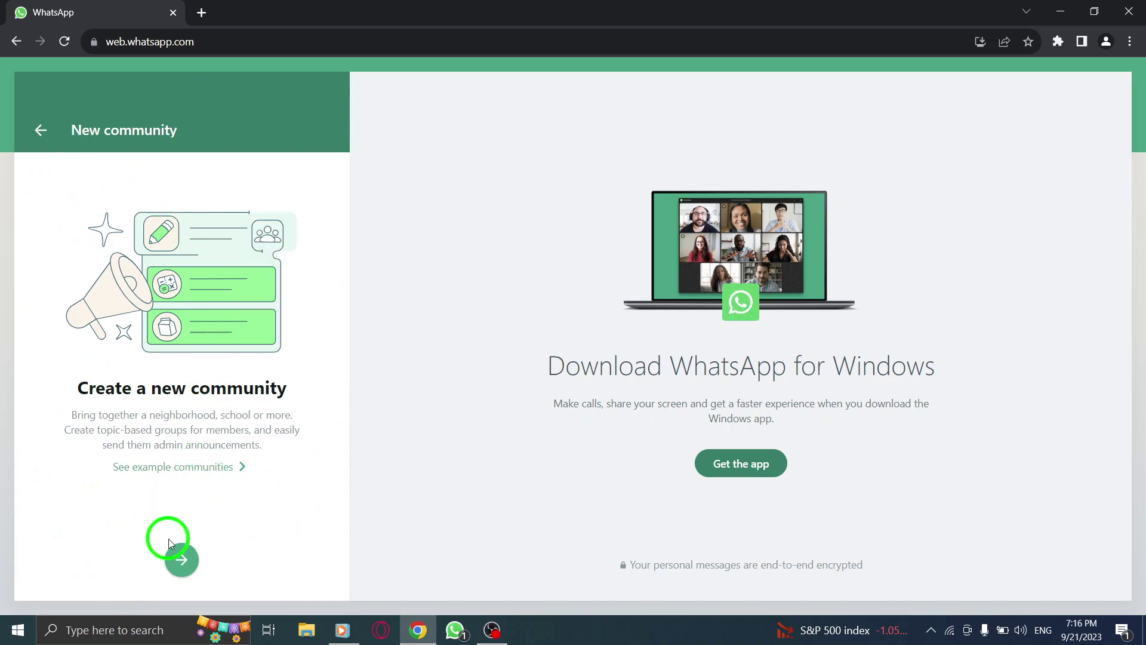
- Name the community 'name' and upload the robot image '123' as its icon
left_click(177, 560)
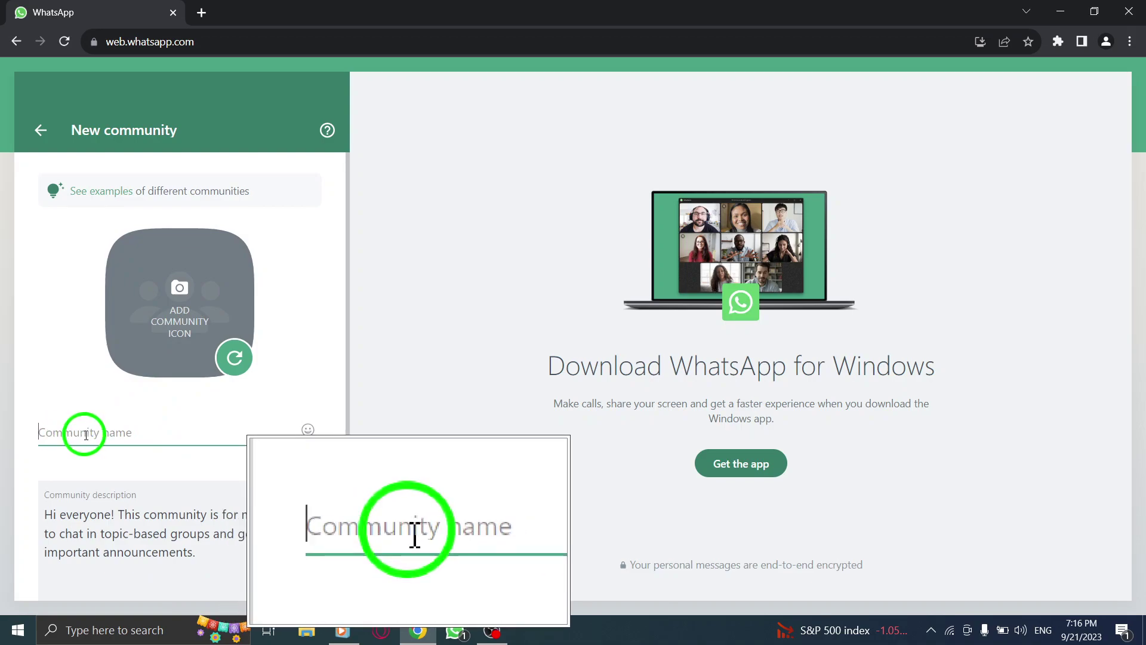
type("name")
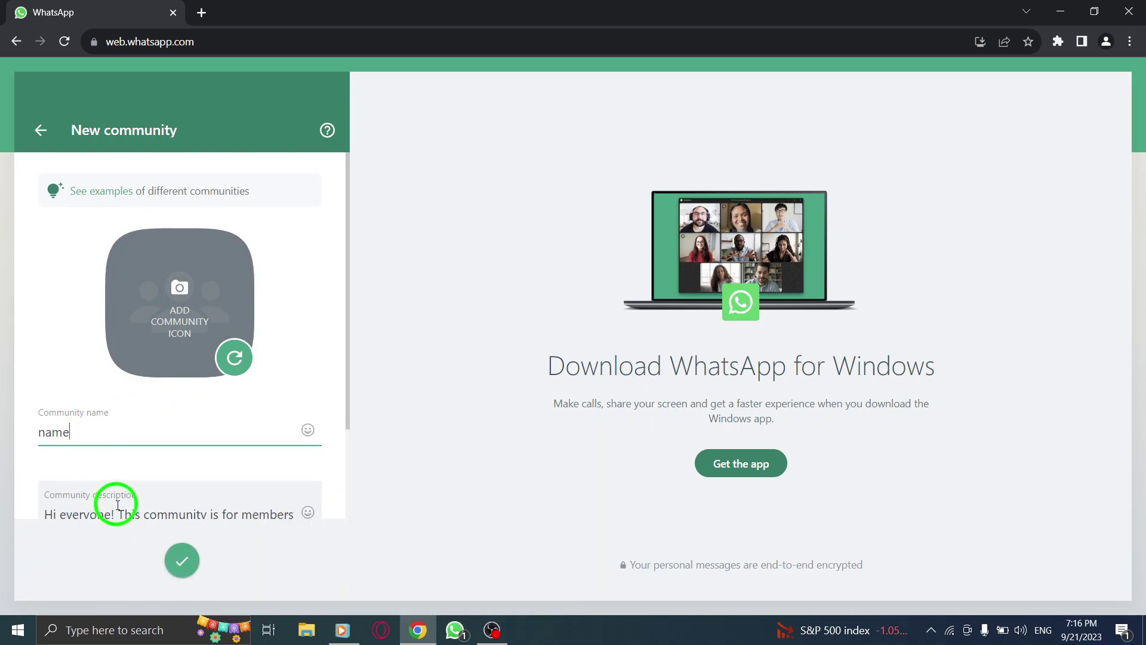
scroll(116, 484, "down", 2)
scroll(176, 306, "up", 2)
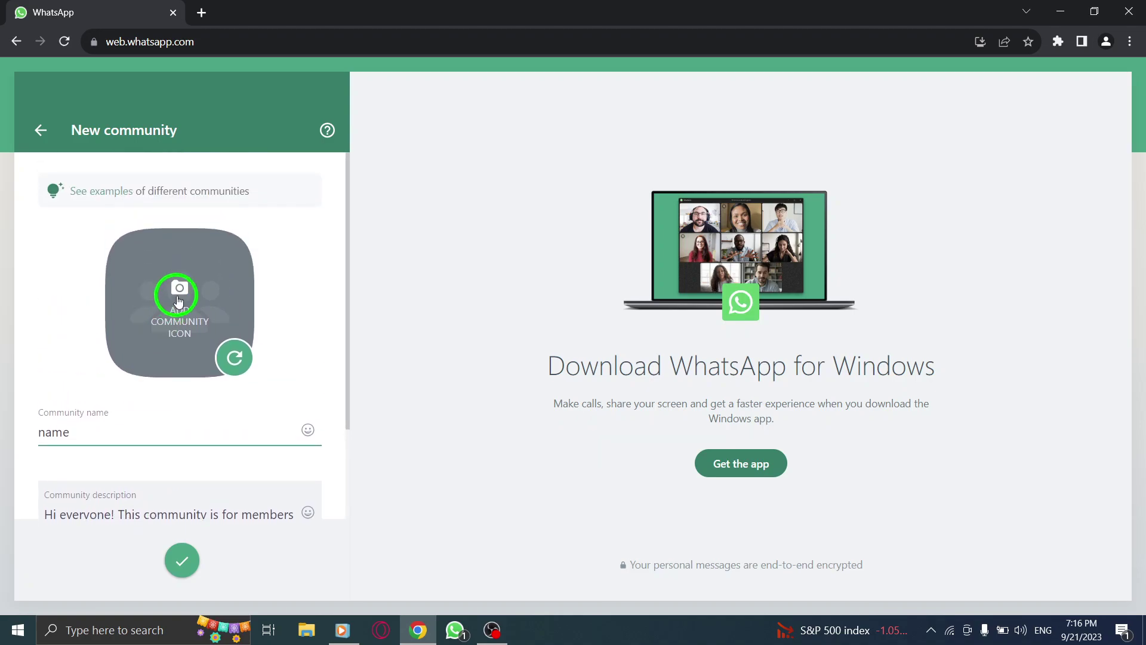
left_click(179, 316)
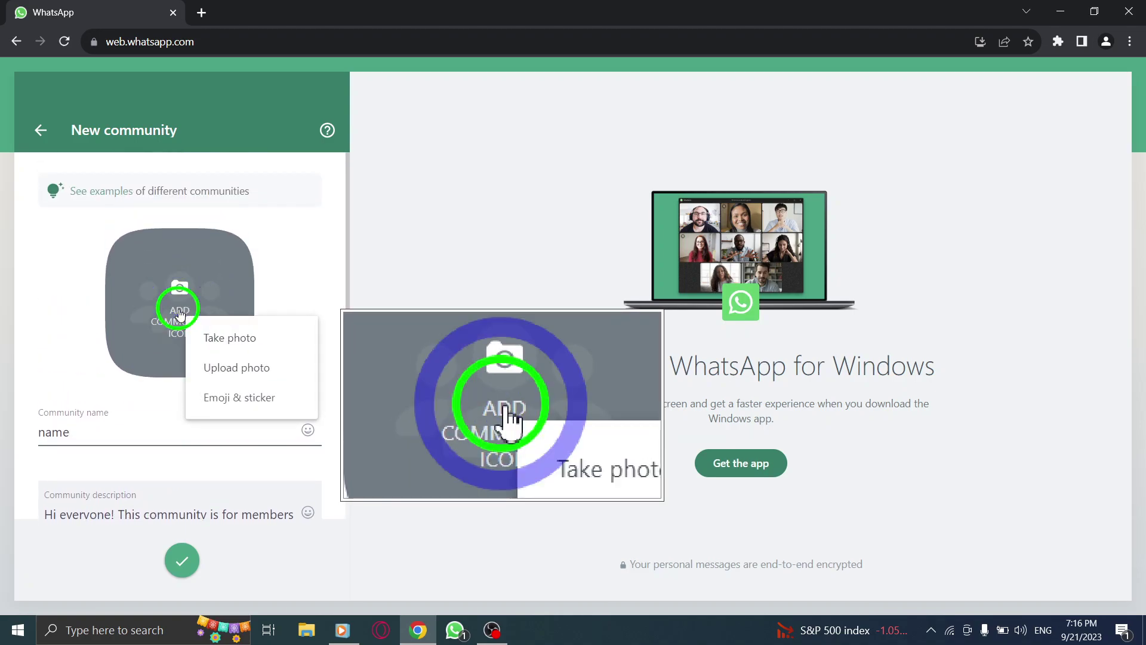
left_click(231, 371)
left_click(499, 137)
left_click(453, 333)
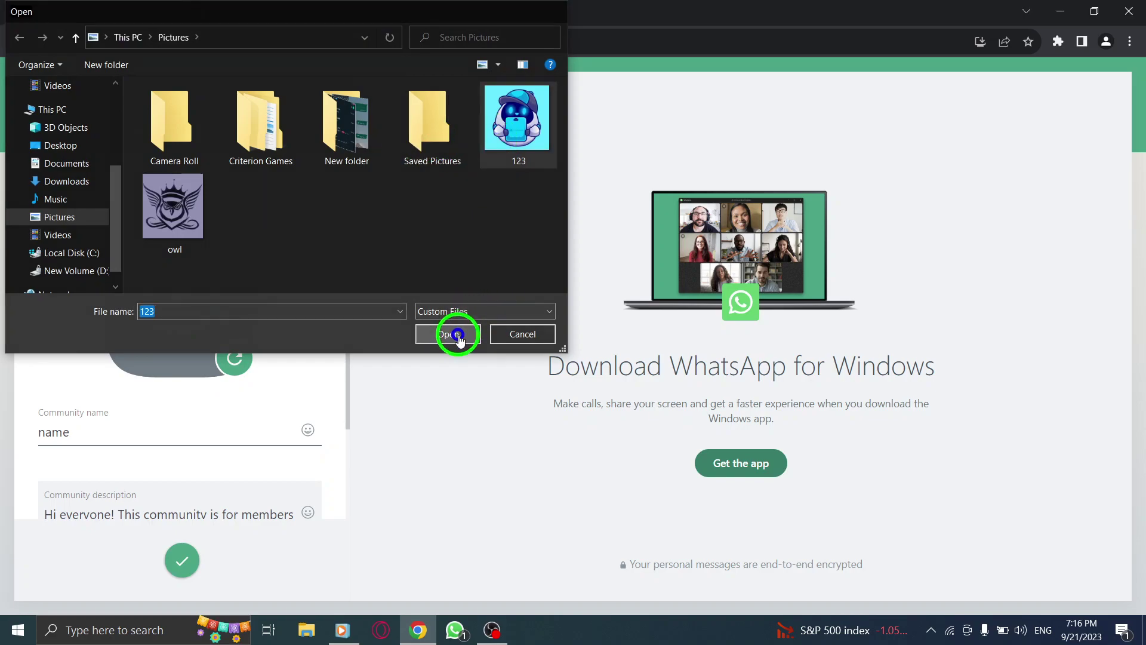
left_click(712, 457)
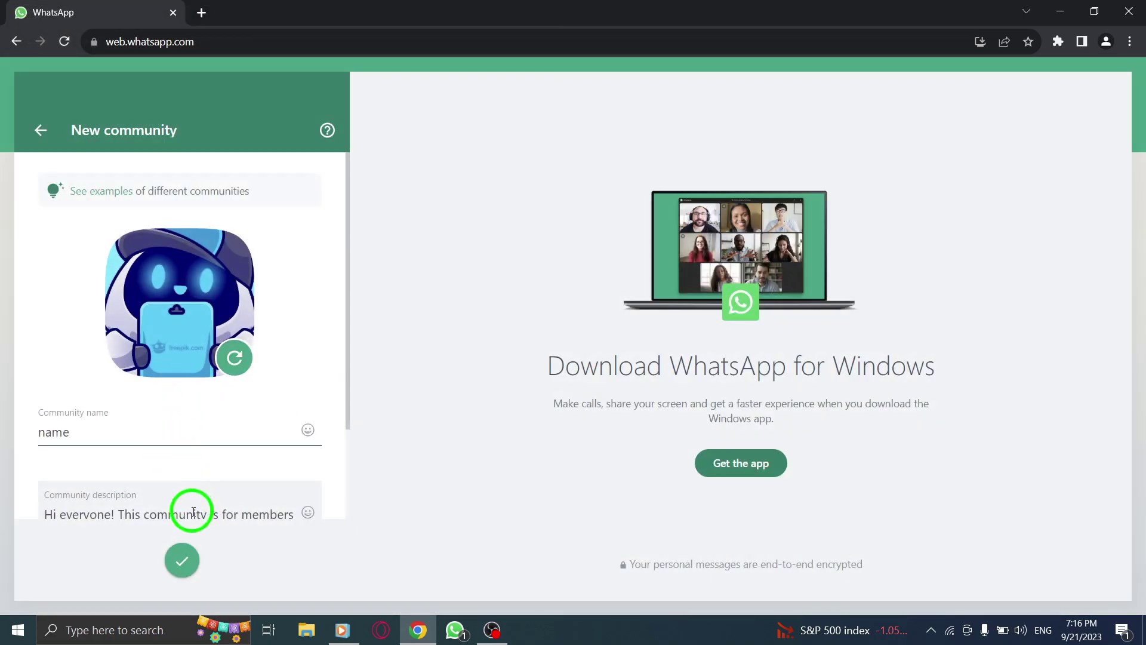
- Create the community 'name' and bring up its group management screen
left_click(183, 563)
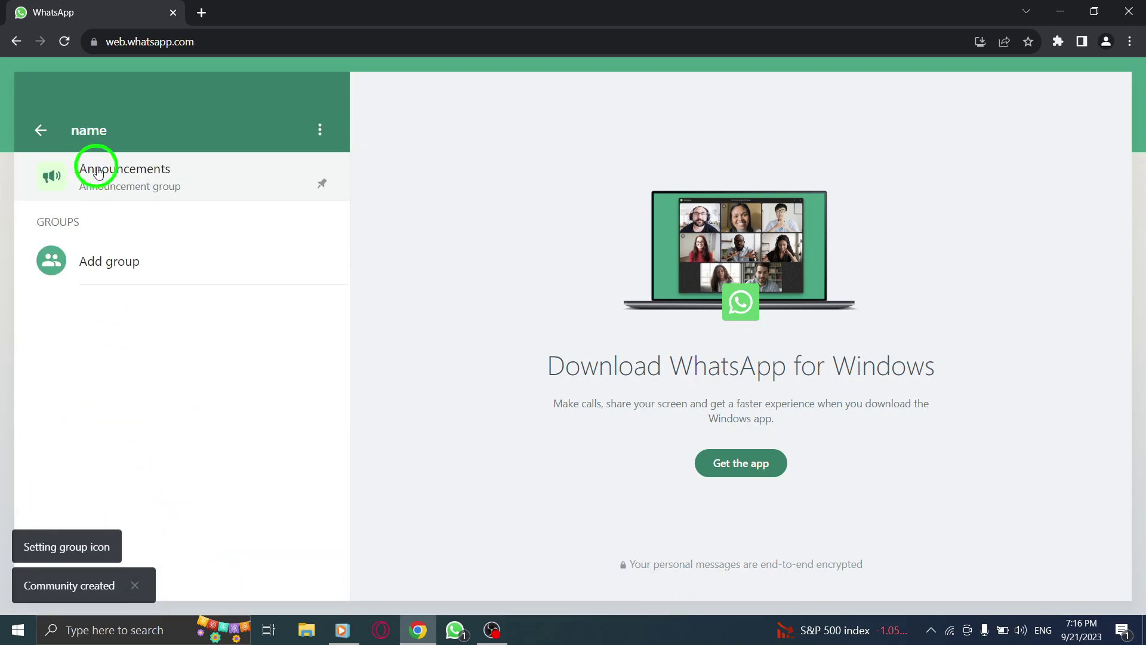
left_click(108, 262)
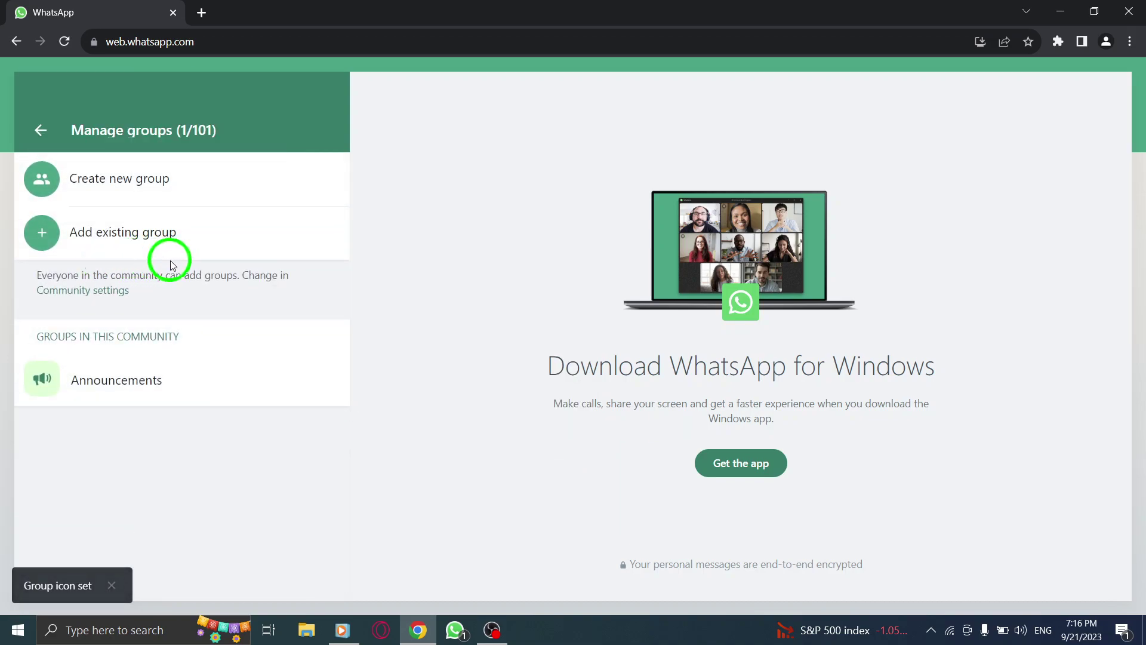
- Select existing groups 'name' and 'test' and add them to the community
left_click(103, 234)
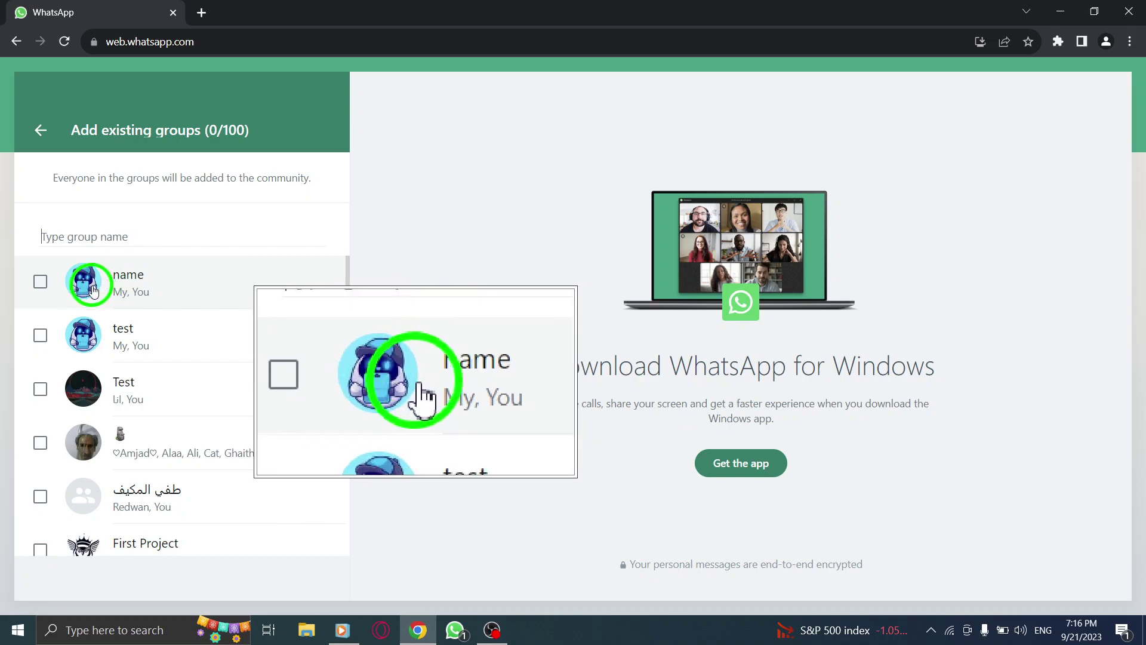
left_click(125, 283)
left_click(93, 359)
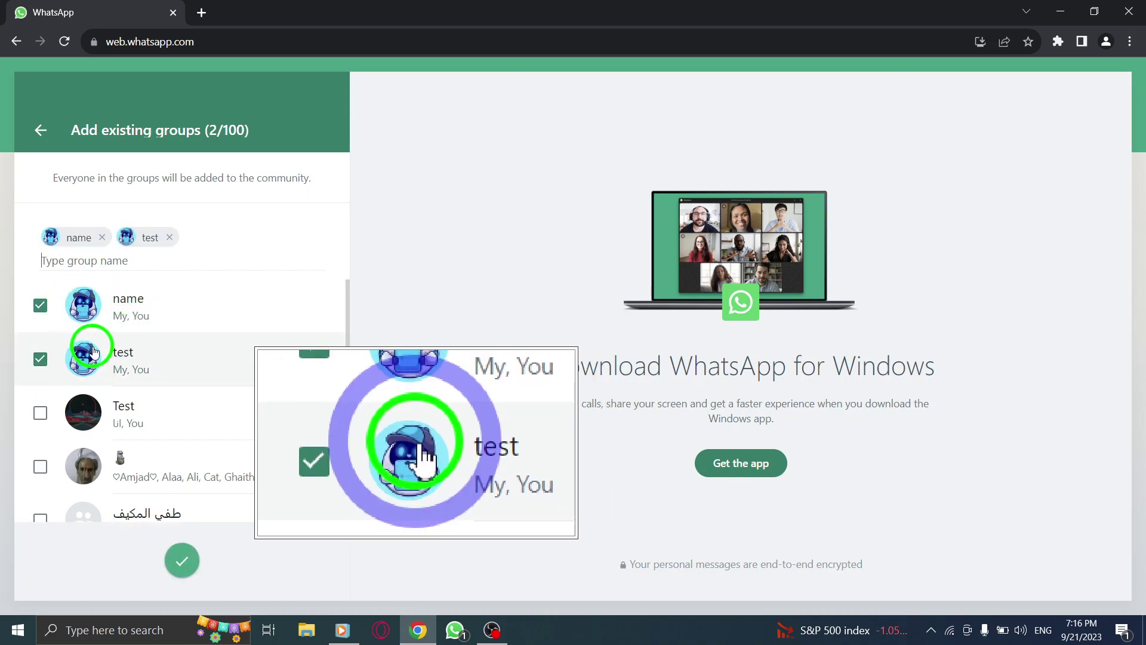
left_click(183, 563)
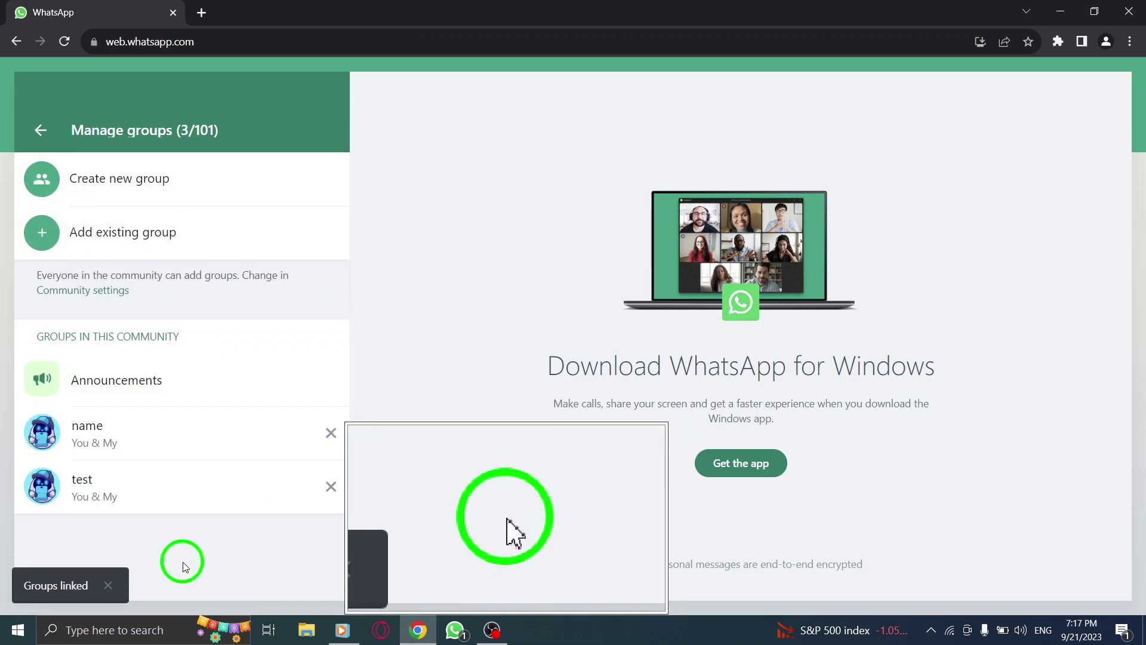